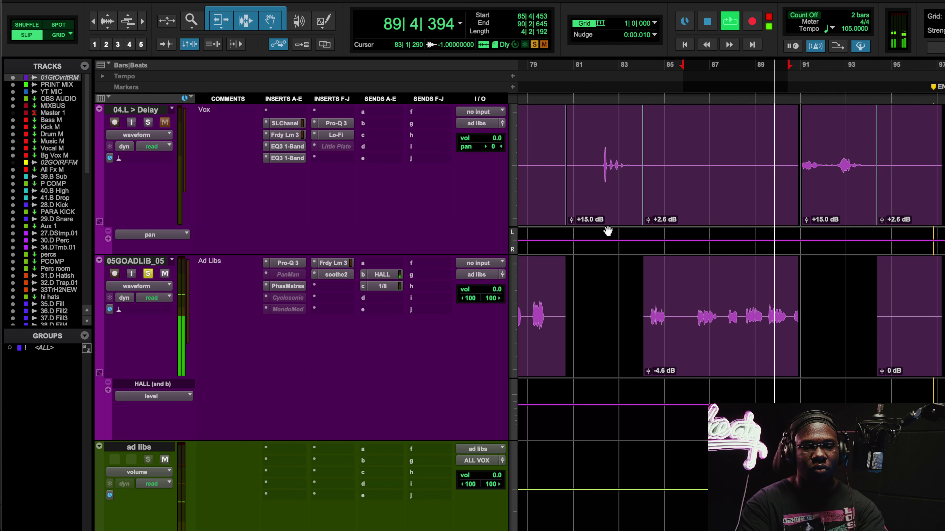
Stop playback and examine the Pro-Q 3 EQ curve on the Ad Libs track, then close the plug-in.
key("space")
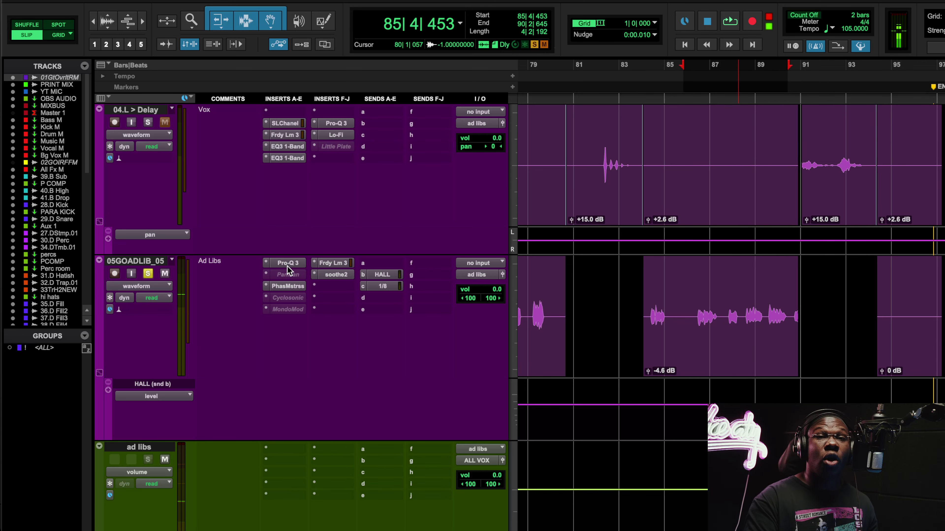
left_click(287, 263)
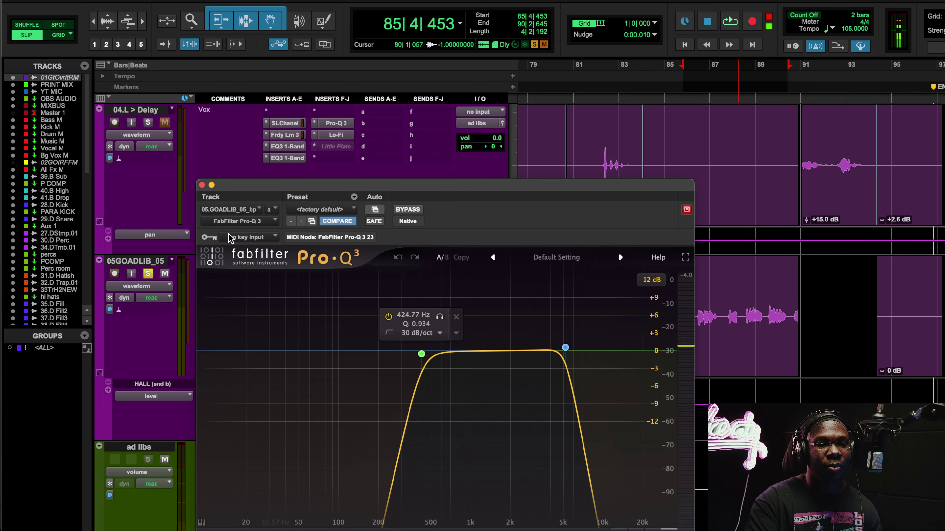
left_click(202, 185)
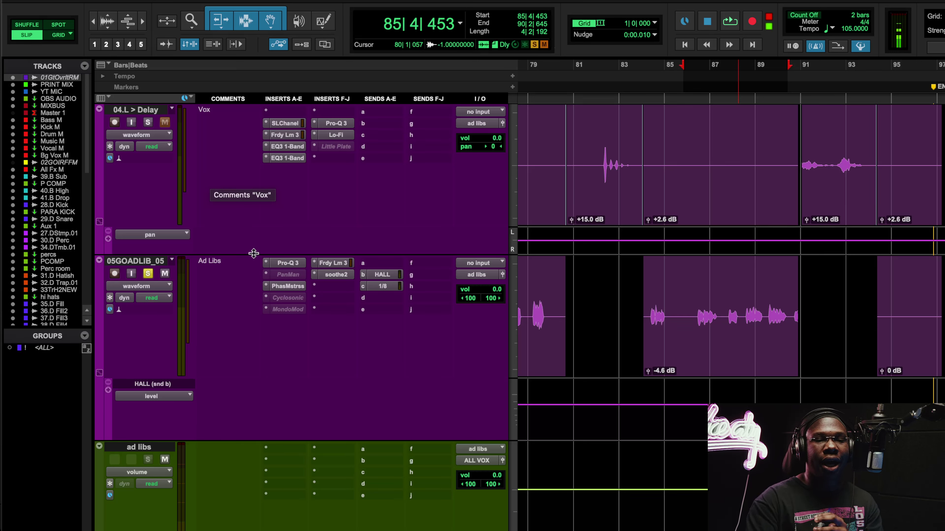
left_click(286, 267)
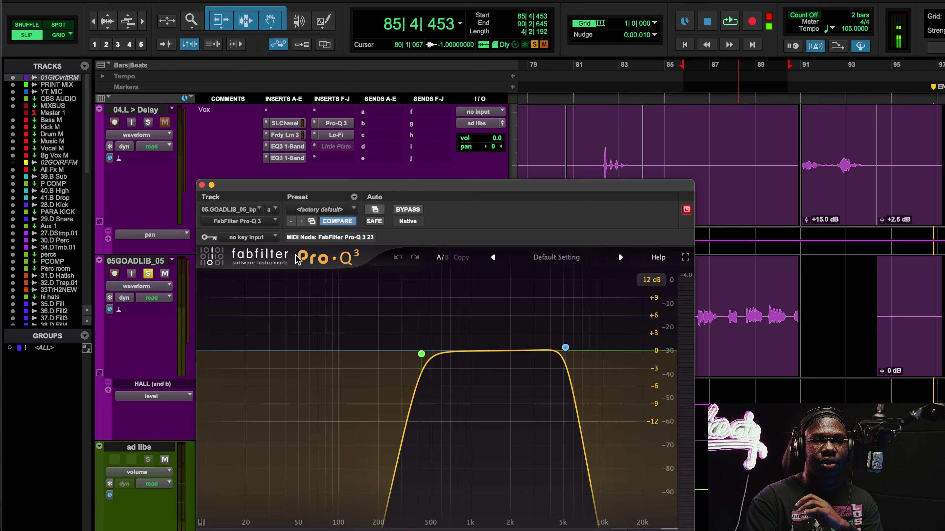
left_click_drag(454, 184, 454, 131)
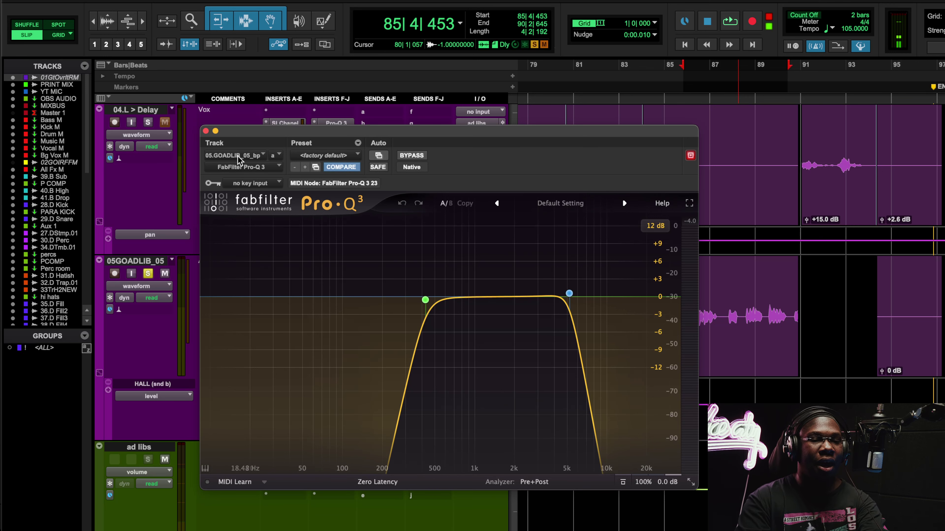
left_click(205, 131)
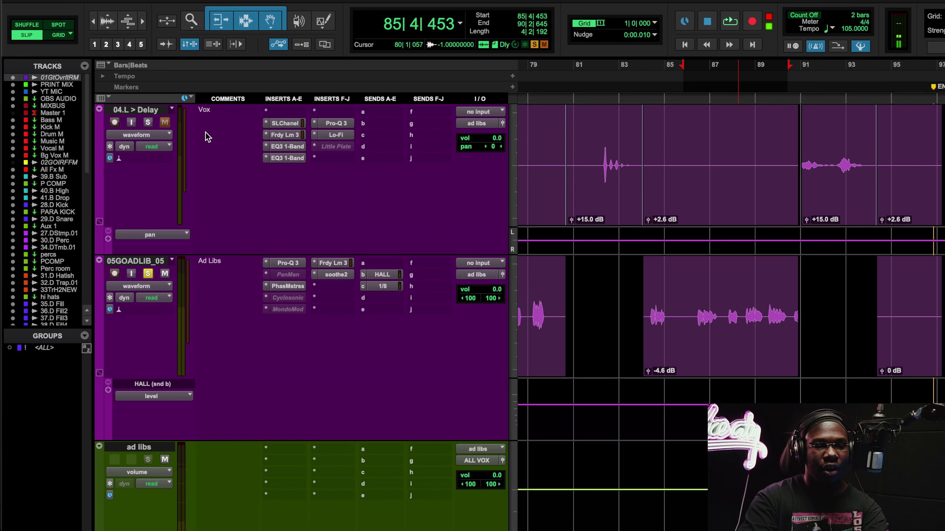
Activate and open PanMan on the Ad Libs track and view its available modulation modes, keeping LFO.
left_click(288, 276)
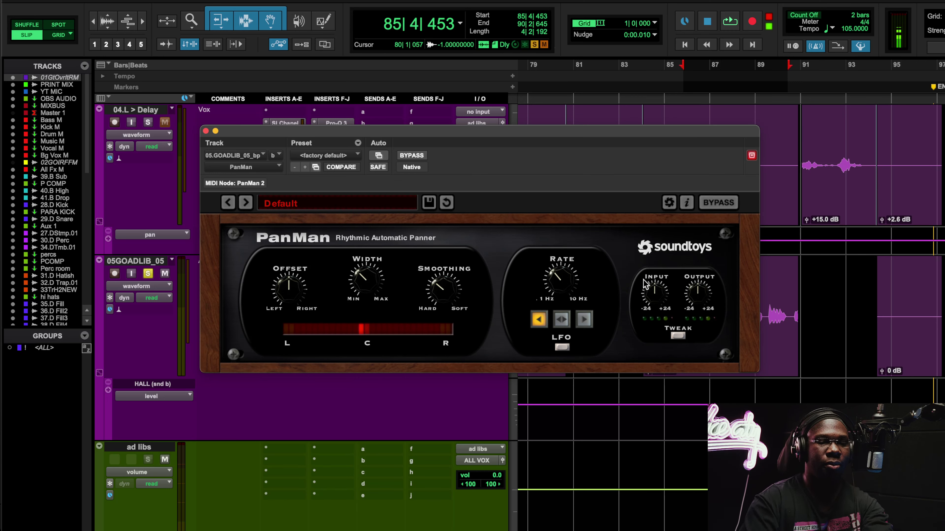
left_click(562, 344)
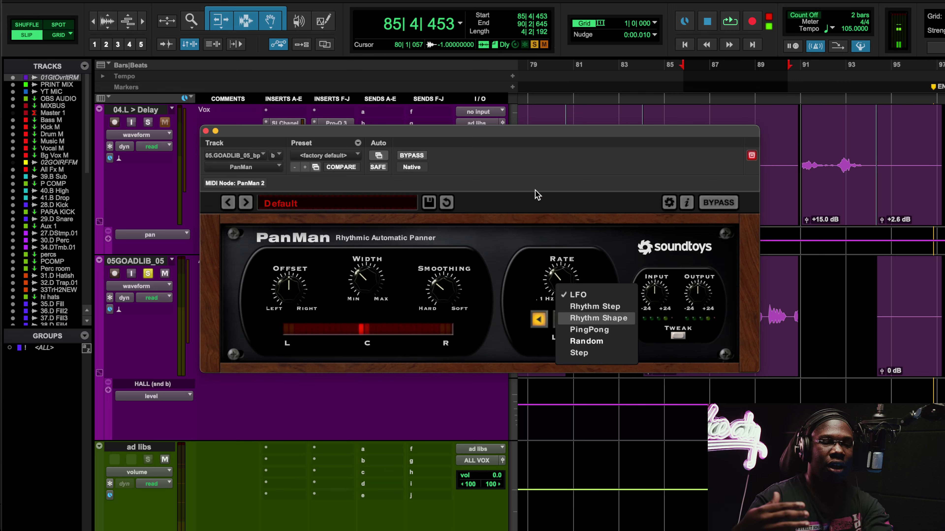
left_click(538, 229)
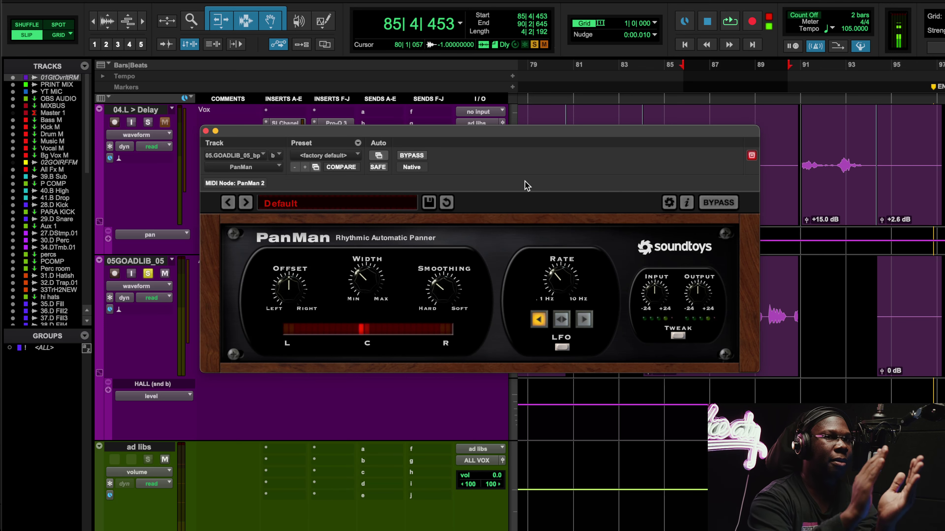
Loop the ad-lib section, compare PanMan bypassed and active, then stop playback and close the plug-in.
key("space")
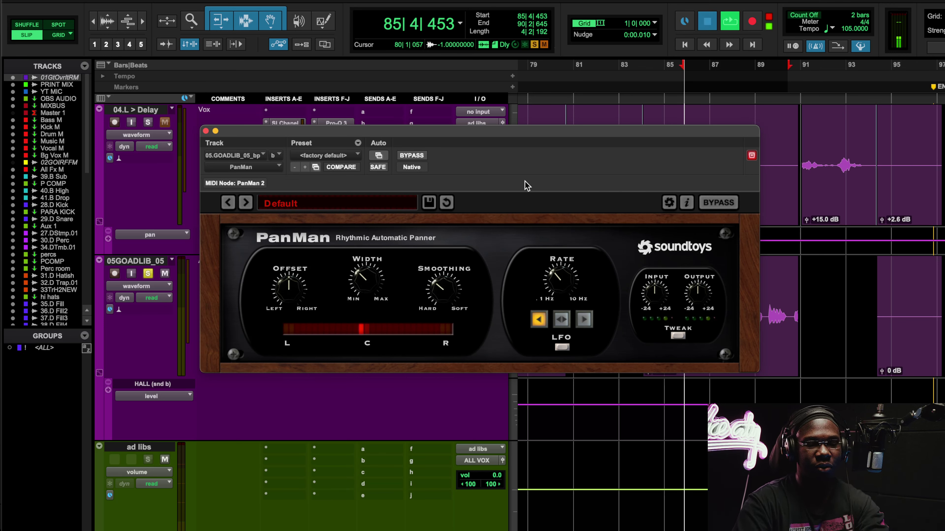
left_click_drag(567, 138, 451, 145)
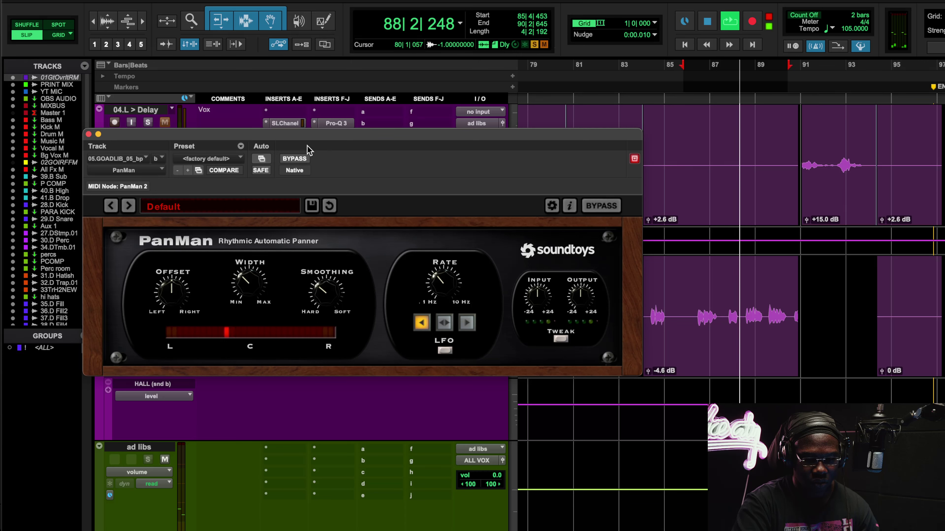
left_click(294, 158)
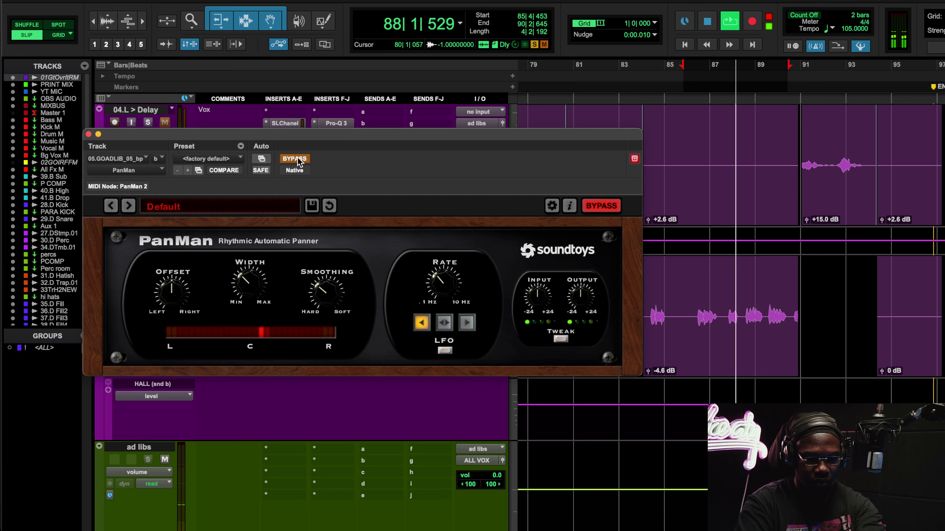
left_click(297, 159)
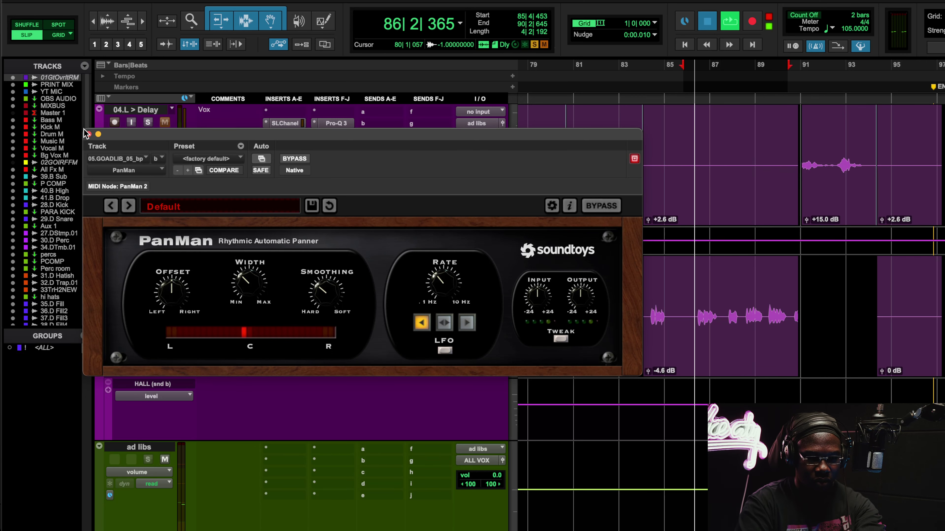
key("space")
left_click(89, 134)
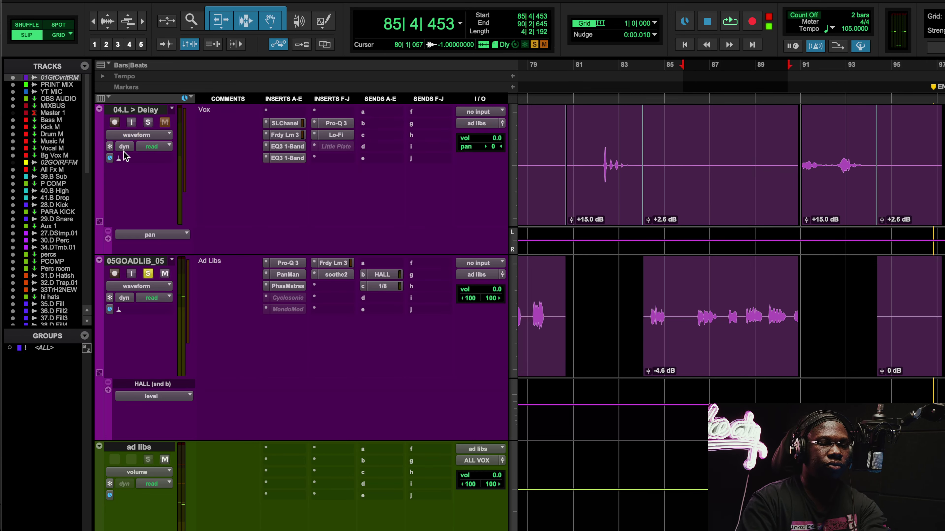
Review PanMan once more, close it and make its insert inactive on the Ad Libs track.
left_click(299, 274)
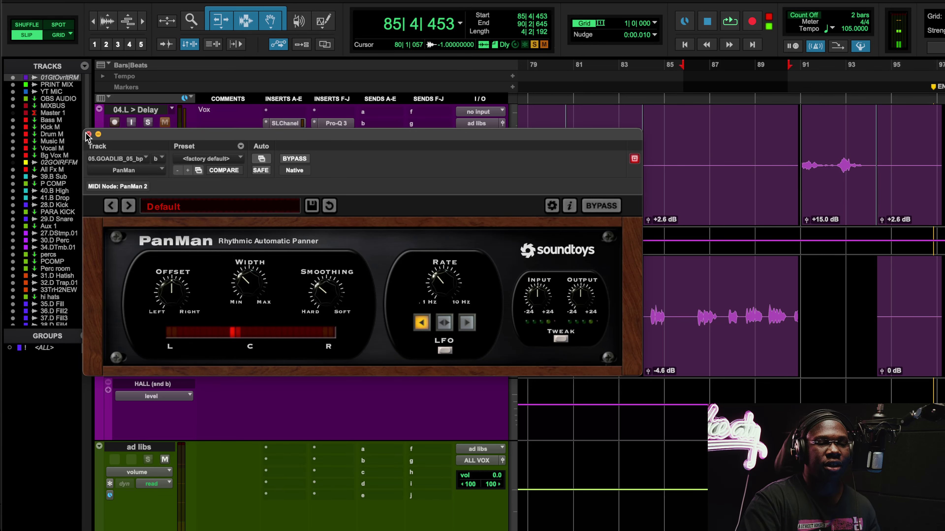
left_click(89, 134)
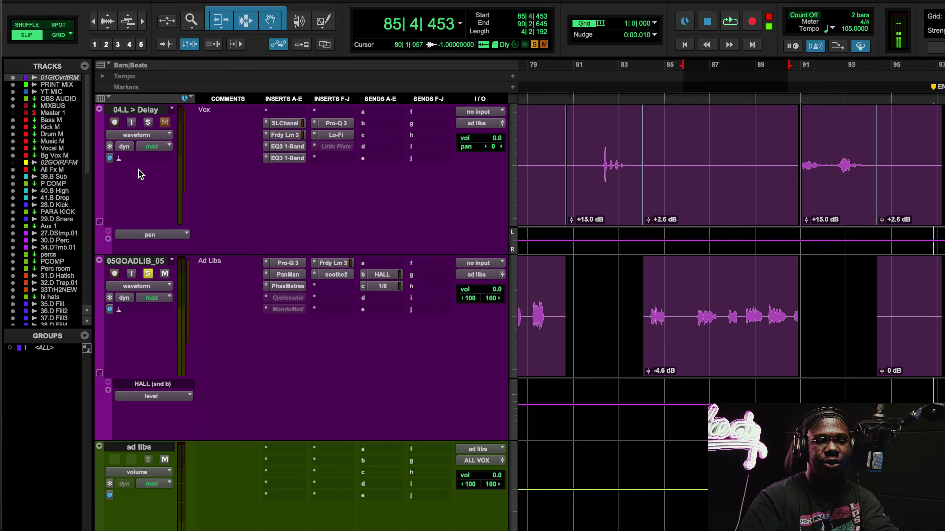
left_click(276, 278, "ctrl+super")
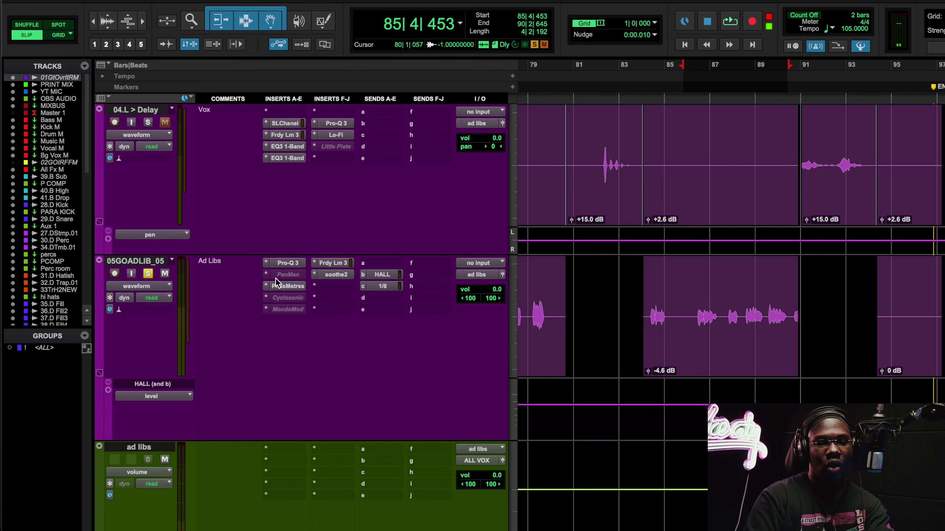
Activate the Cyclosonic Panner on the Ad Libs track and audition it bypassed and active over the looped section.
left_click(285, 299)
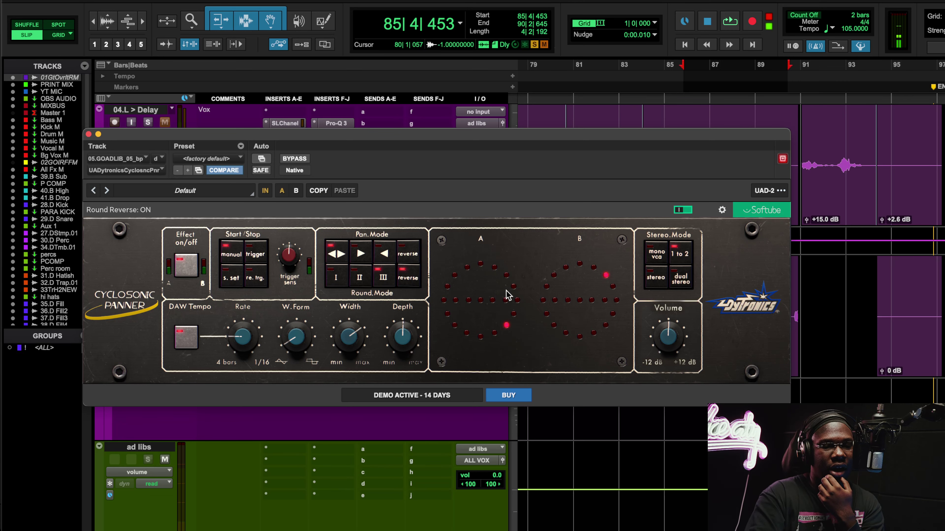
left_click_drag(287, 139, 303, 158)
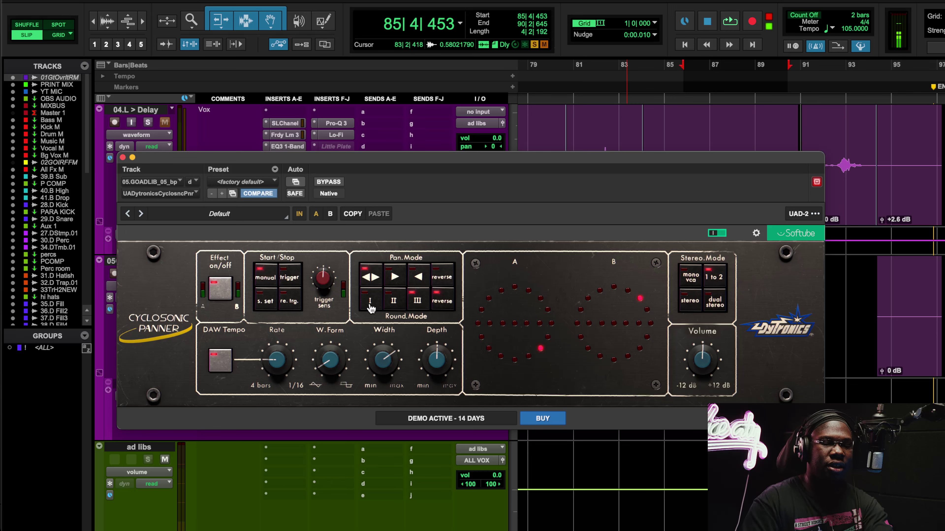
key("space")
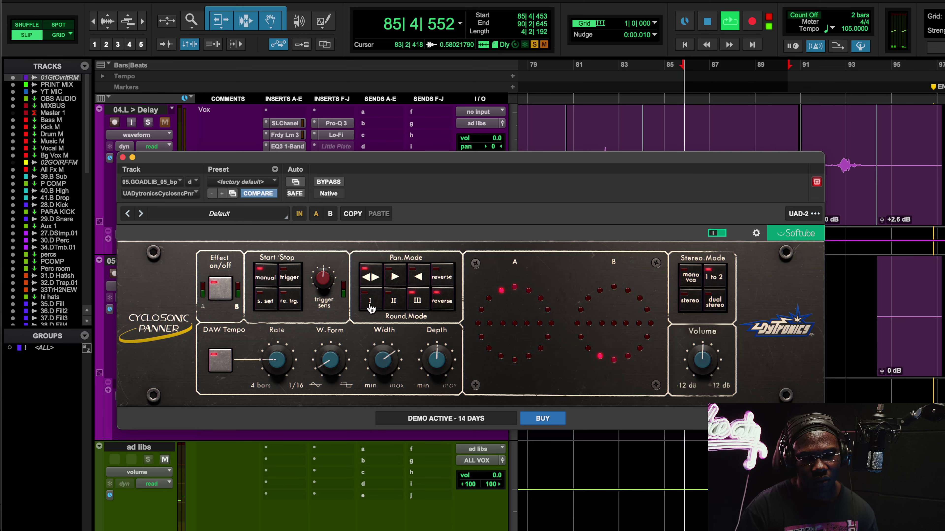
left_click(330, 181)
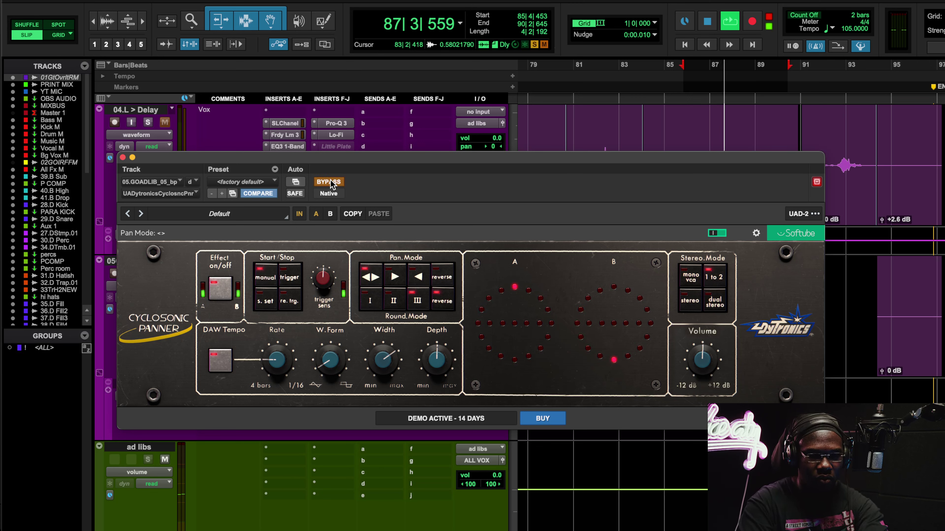
left_click(330, 182)
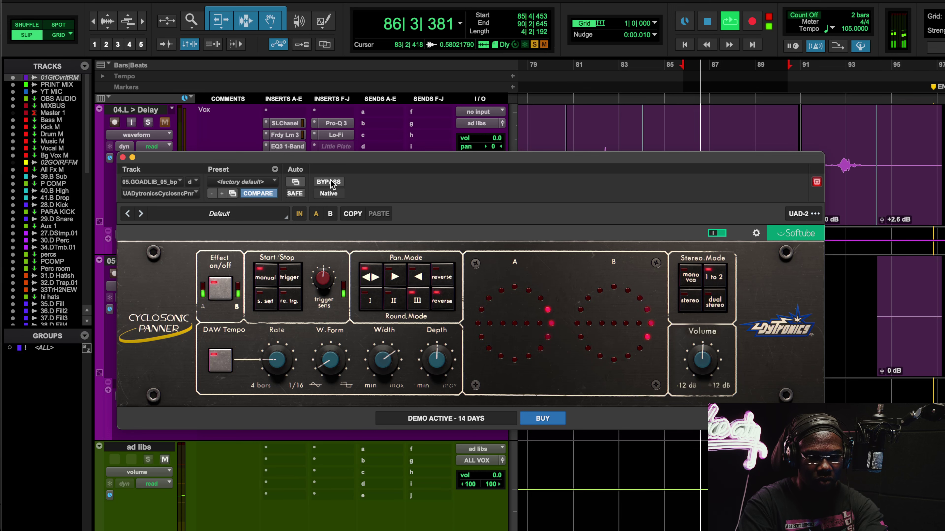
key("space")
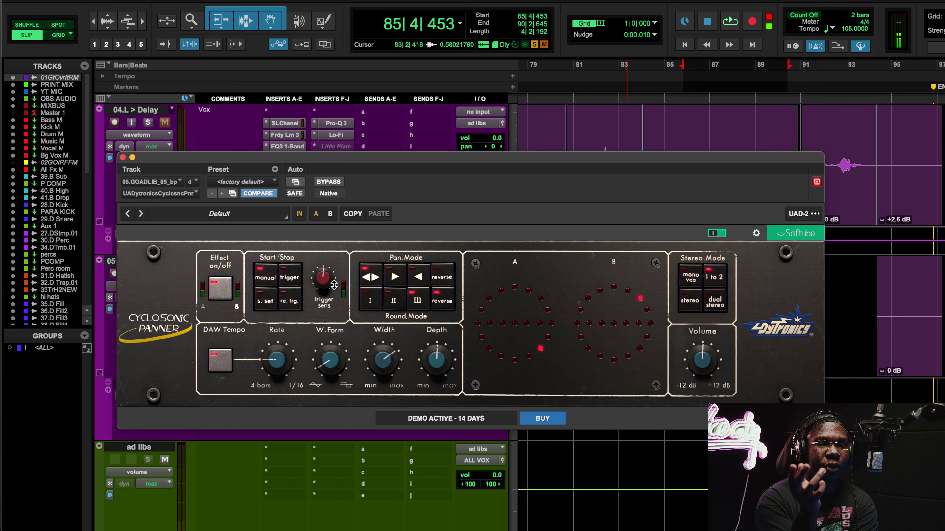
Close the Cyclosonic Panner and make its insert inactive.
mouse_move(270, 360)
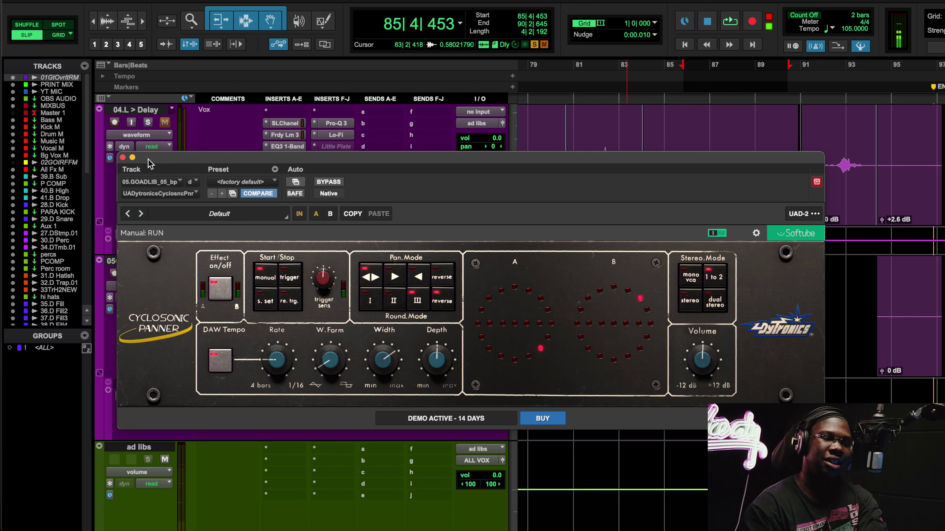
left_click(122, 157)
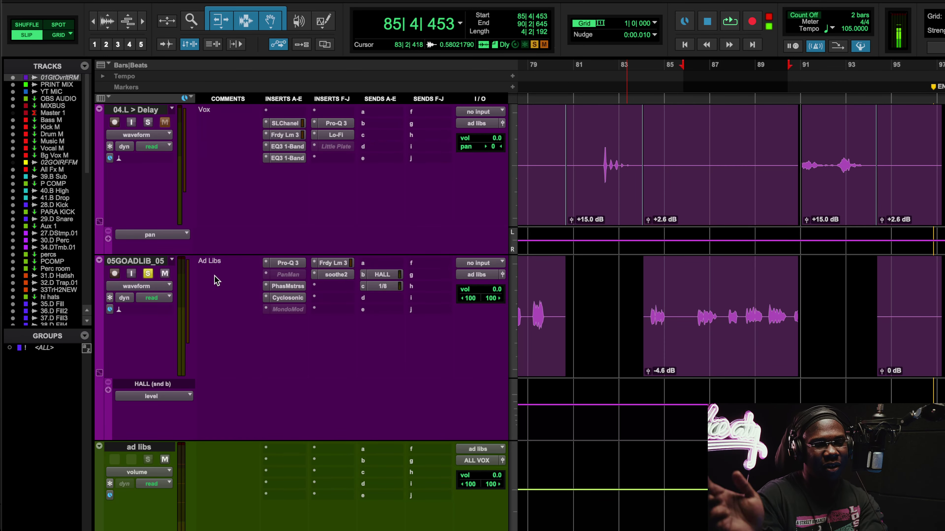
left_click(294, 297, "ctrl+super")
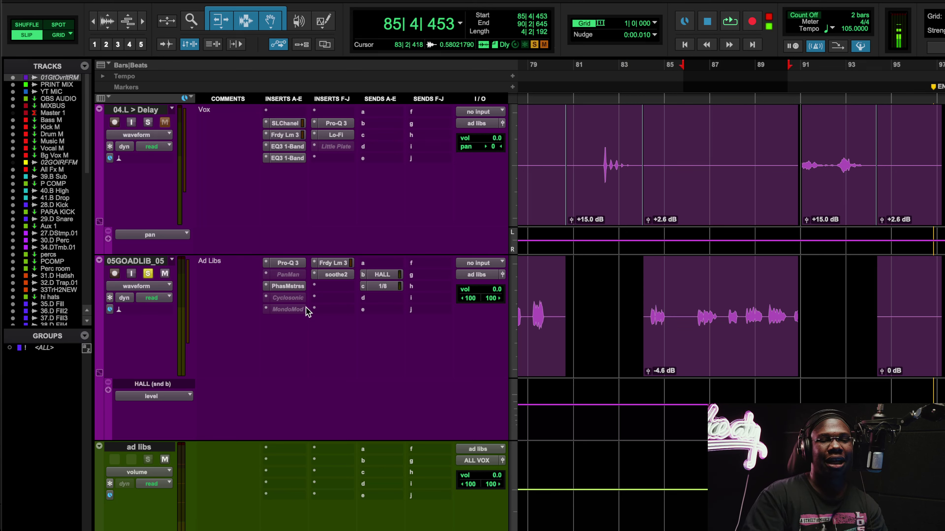
Activate and open MondoMod on the Ad Libs track and try different rotation centers and ranges.
left_click(285, 311, "ctrl+super")
left_click(286, 311)
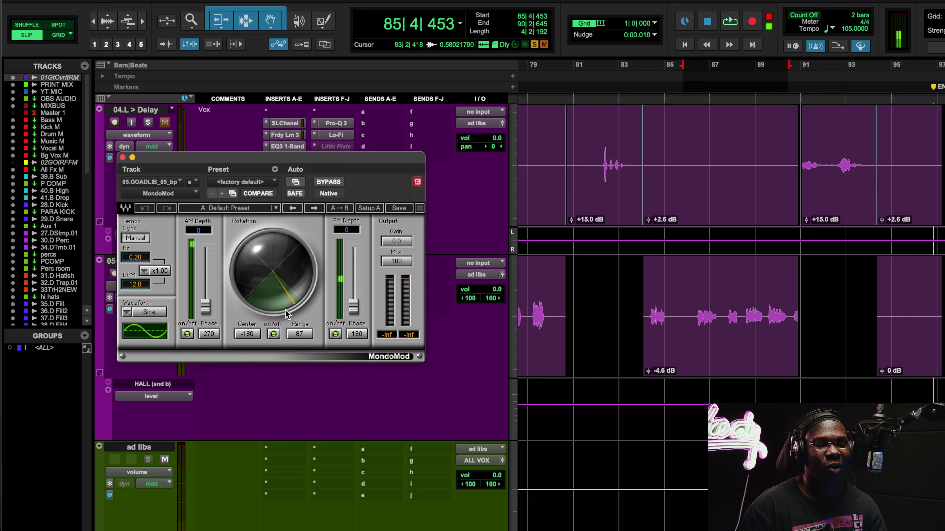
left_click_drag(287, 313, 245, 268)
left_click_drag(265, 290, 261, 289)
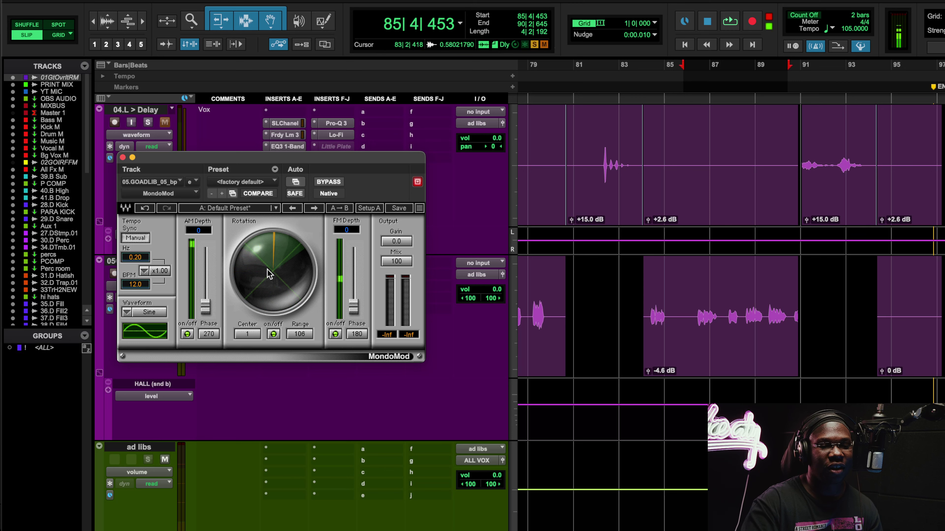
mouse_move(286, 249)
left_mouse_down()
mouse_move(301, 261)
mouse_move(307, 294)
mouse_move(285, 244)
left_mouse_up()
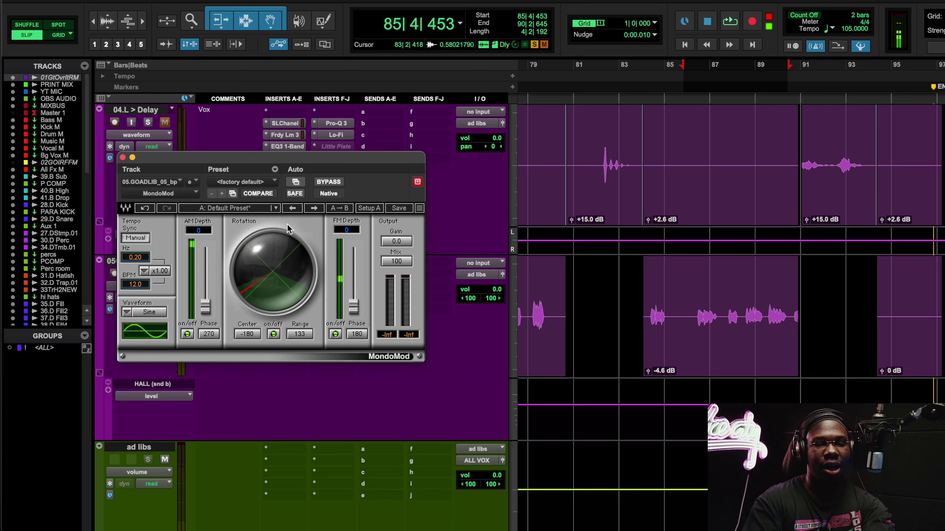
Set MondoMod's rotation range to 86 with the center at -180 while the ad-lib section loops.
left_click_drag(273, 284, 309, 265)
left_click_drag(263, 288, 304, 320)
key("space")
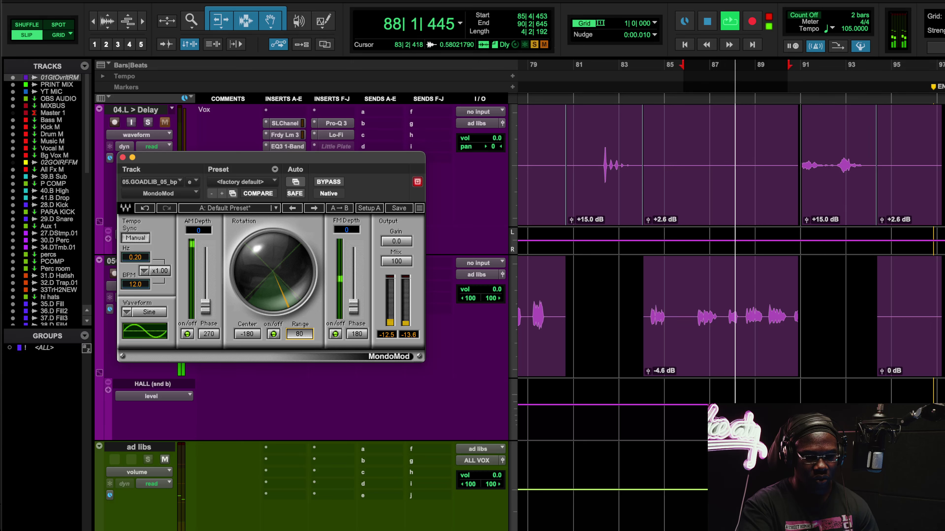
left_click_drag(308, 340, 309, 337)
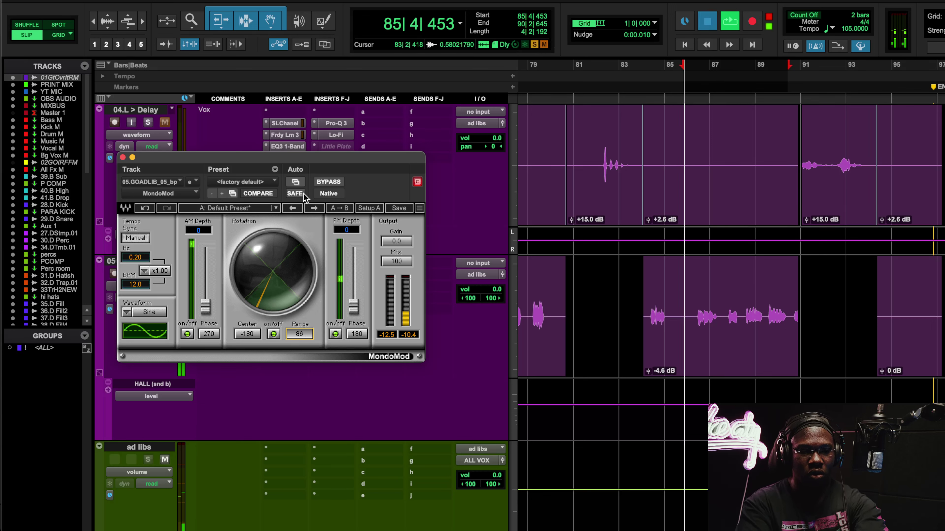
Compare the looping ad-libs with MondoMod bypassed and active, leaving it bypassed.
left_click(335, 182)
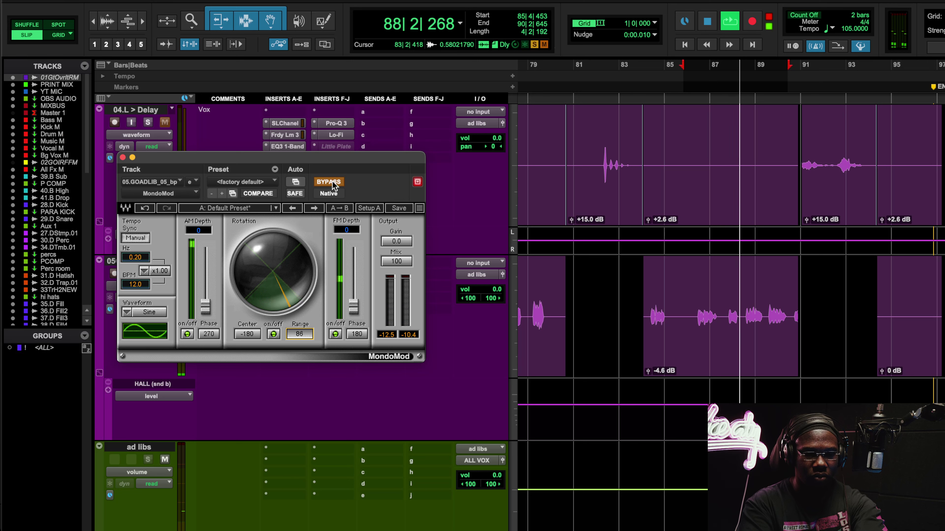
left_click(332, 182)
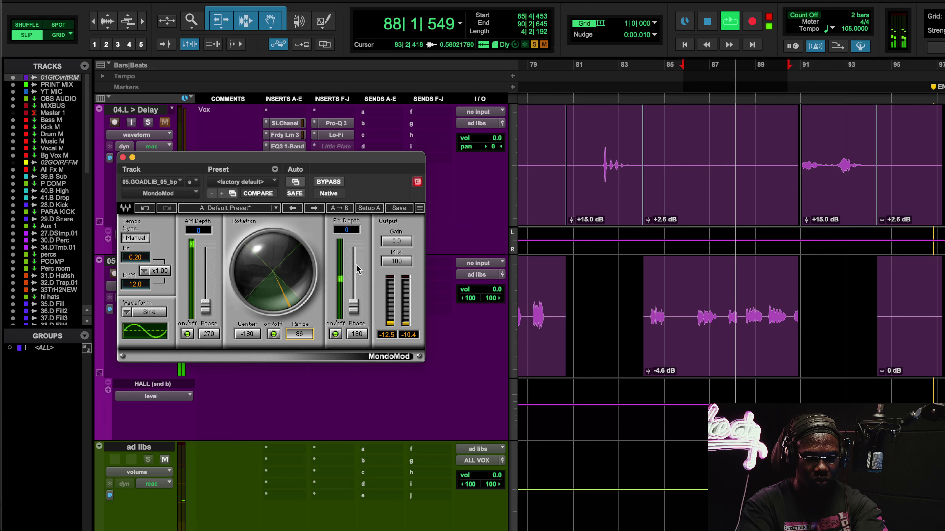
left_click(328, 182)
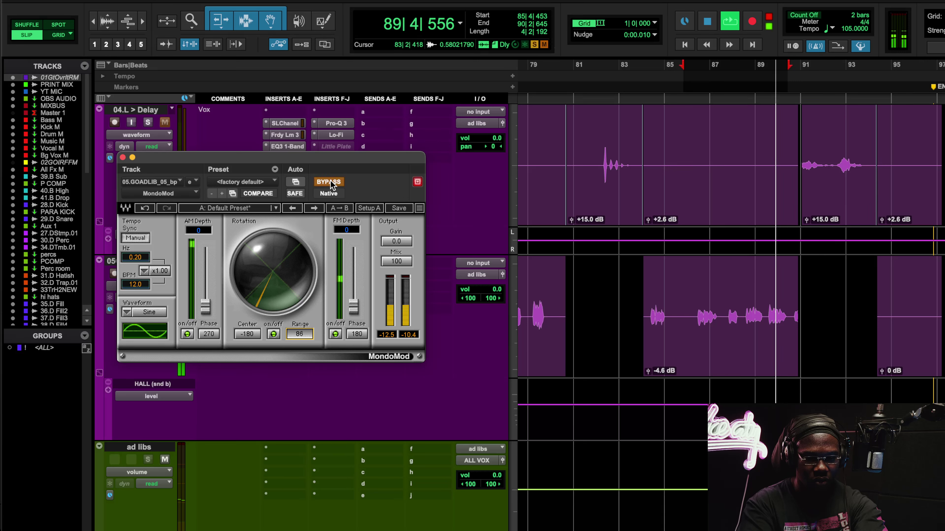
Loop the ad-lib passage from about bar 74 to bar 76, compare MondoMod active and bypassed, and stop playback.
key("super+bracketleft")
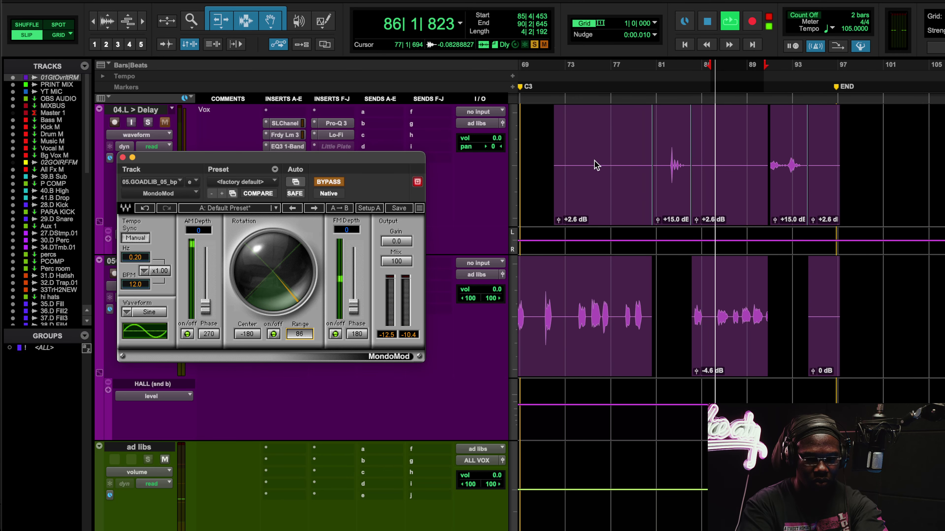
left_click(580, 71)
left_click_drag(580, 73, 609, 77)
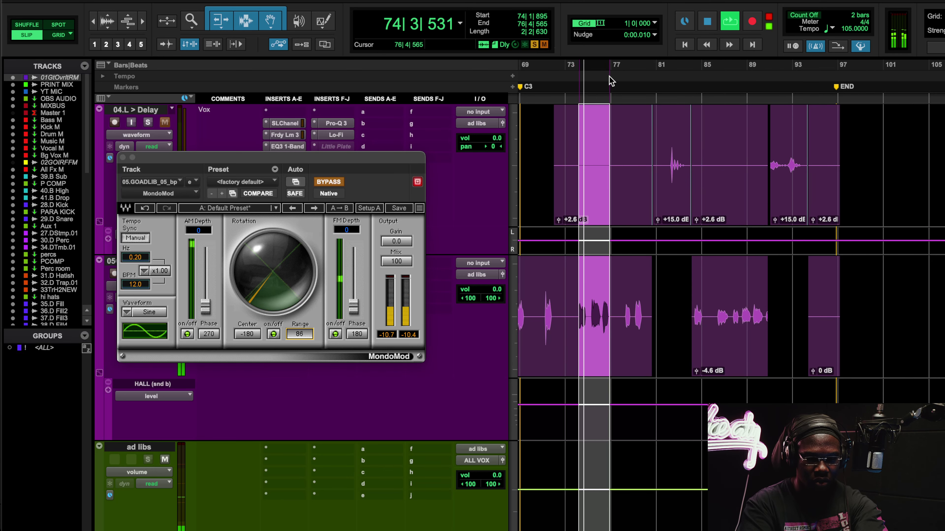
left_click(329, 181)
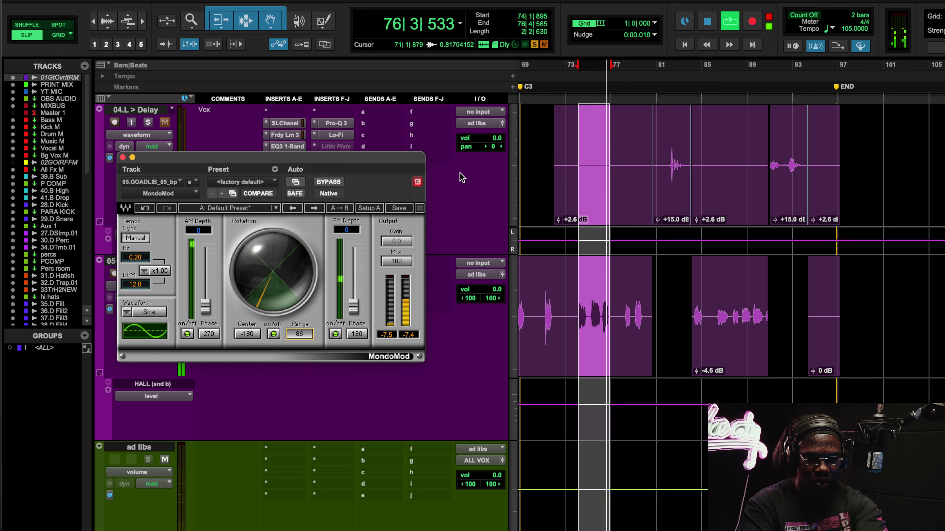
left_click(330, 182)
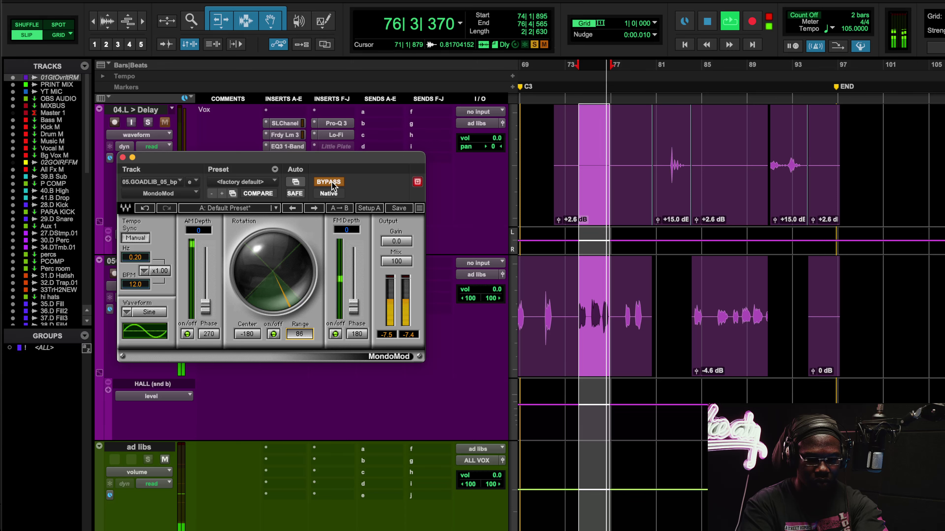
key("space")
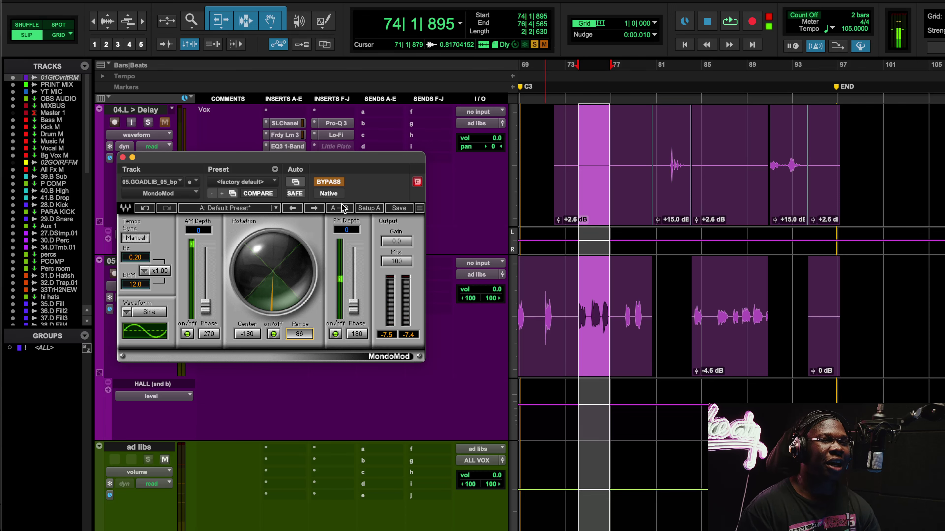